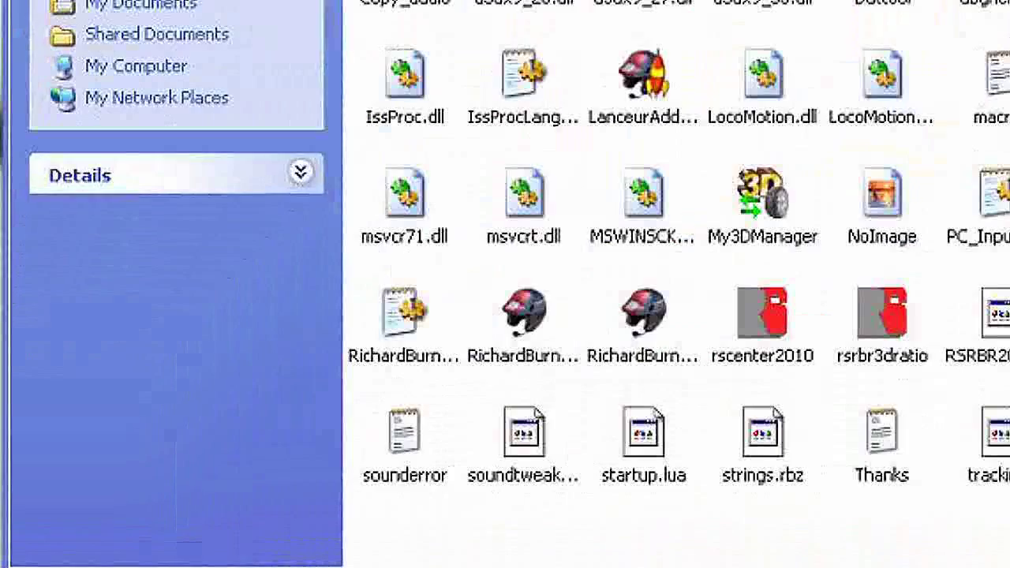
# Step: Open the RichardBurnsRally settings file and remove the whole ConstantForceMultiplier line
pyautogui.click(181, 414)
pyautogui.press('Return')
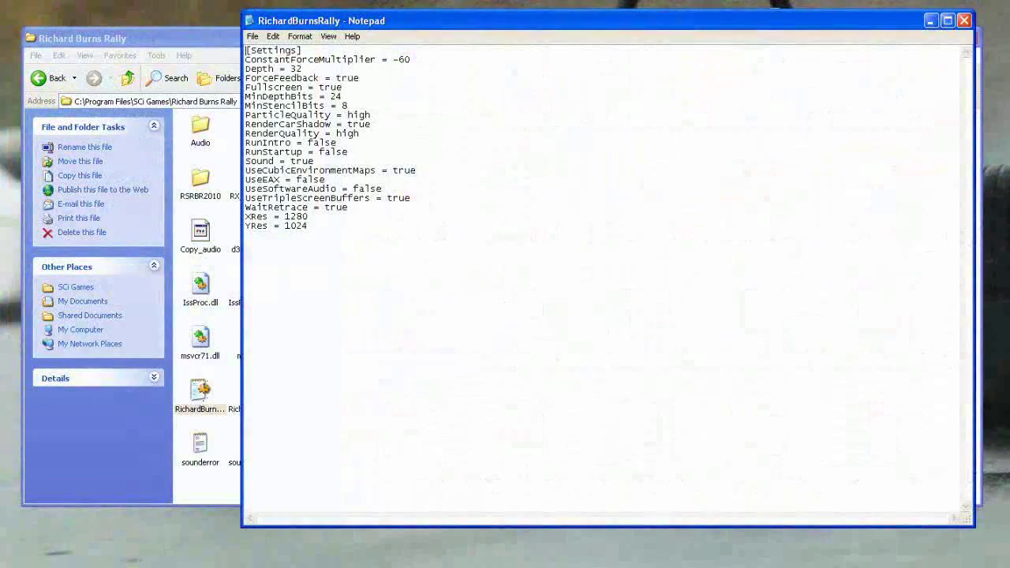
pyautogui.press('Down')
pyautogui.hotkey('shift', 'End')
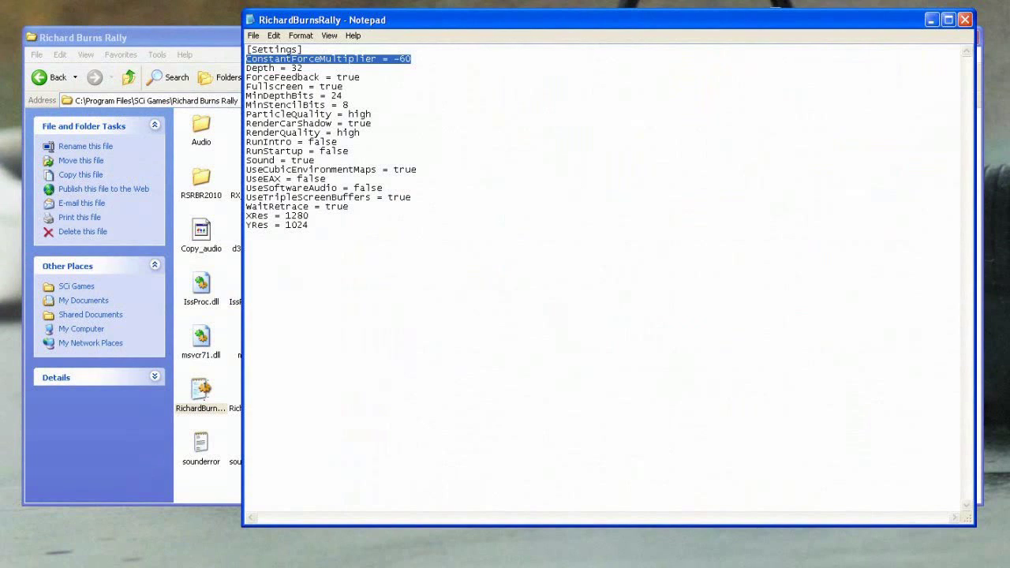
pyautogui.press('Delete')
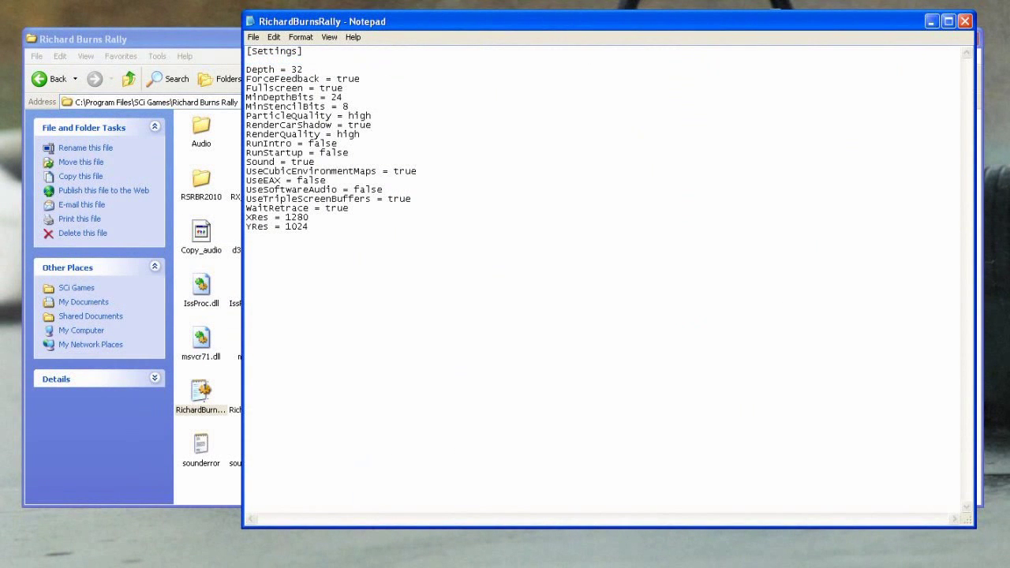
pyautogui.press('Delete')
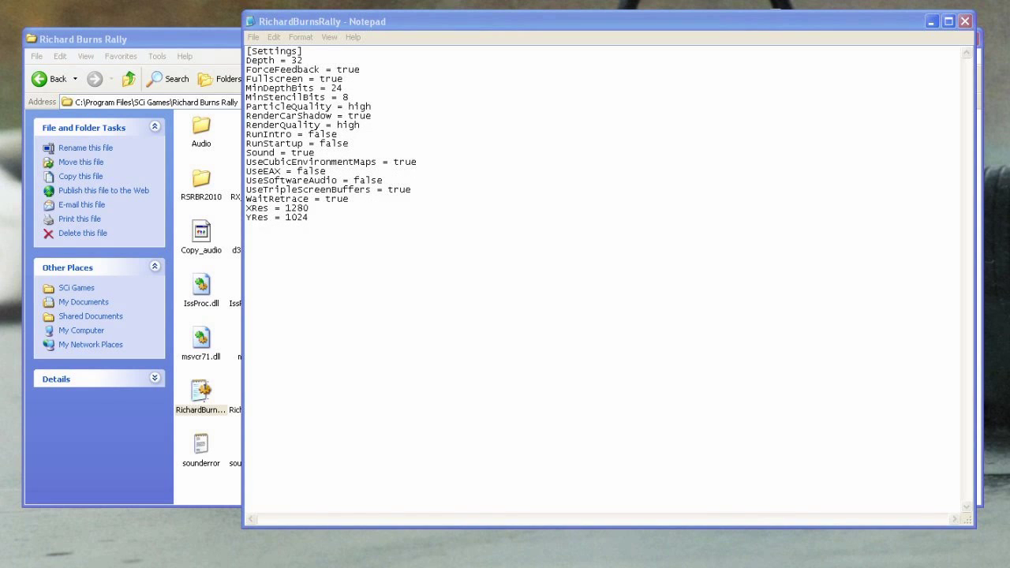
# Step: Set XRes to 1920, select the YRes value for editing and close the settings file
pyautogui.doubleClick(296, 207)
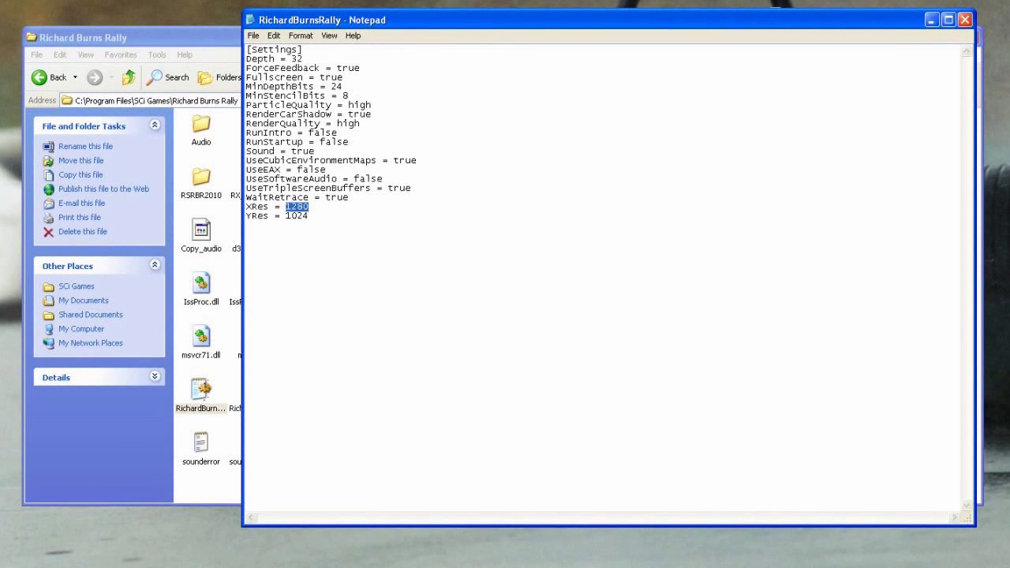
pyautogui.write('1920')
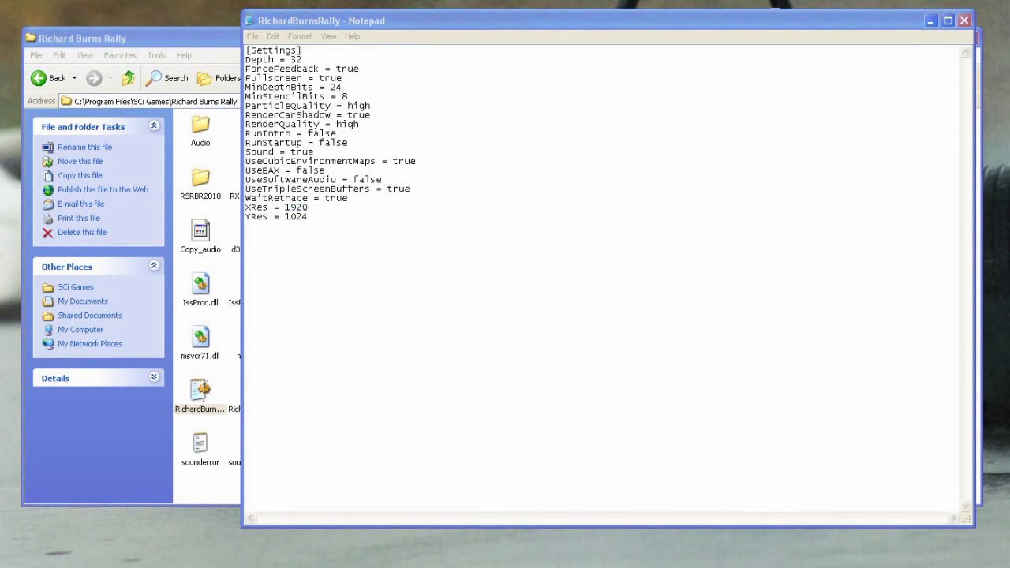
pyautogui.doubleClick(297, 216)
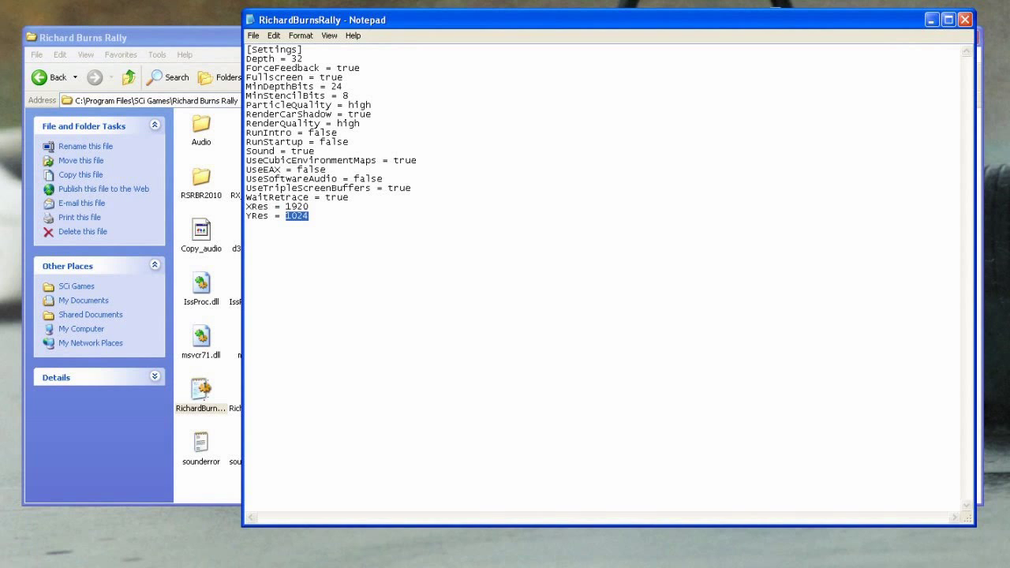
pyautogui.hotkey('alt', 'F4')
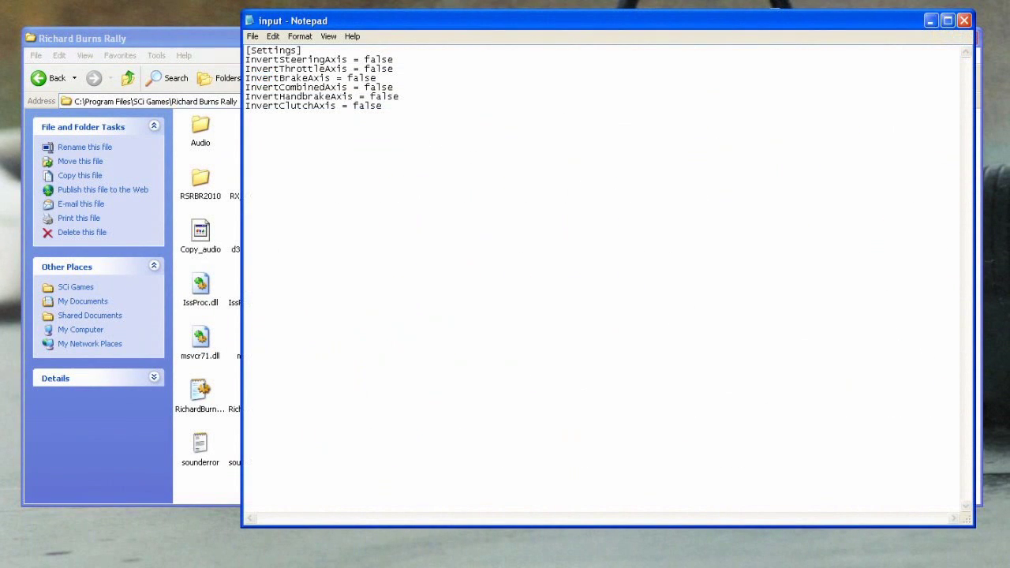
# Step: Set InvertCombinedAxis to true in the input settings file and close it
pyautogui.doubleClick(379, 87)
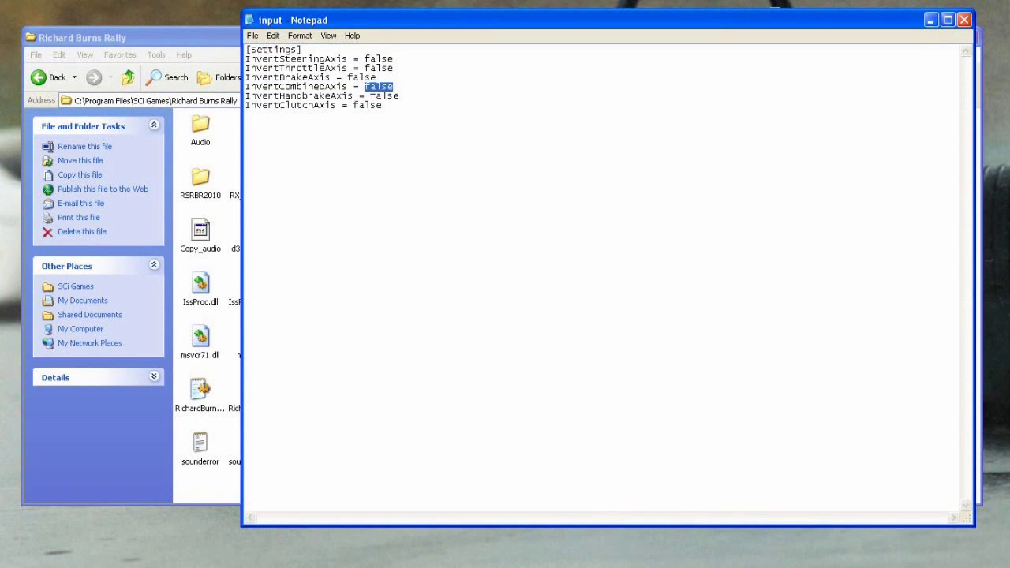
pyautogui.write('true')
pyautogui.hotkey('alt', 'F4')
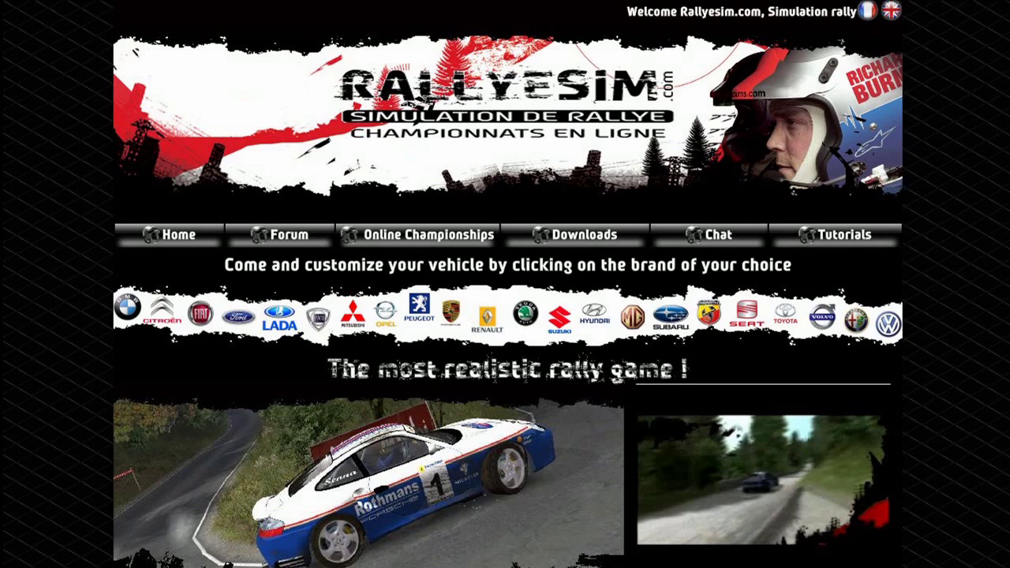
# Step: Look down the Rallyesim home page to its RSRBR 2010 downloads section
pyautogui.scroll(-6, 505, 284)
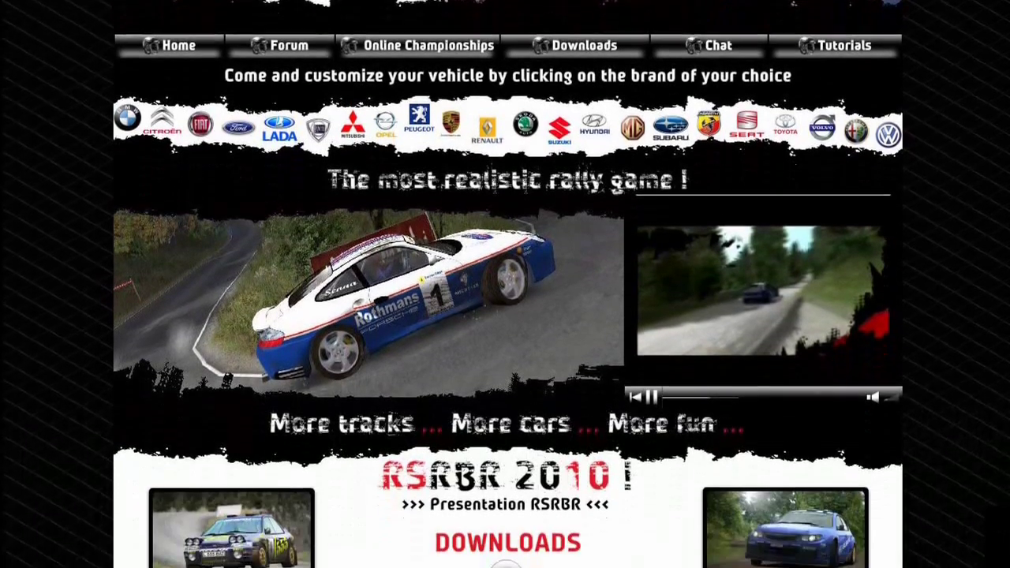
pyautogui.scroll(-2, 505, 284)
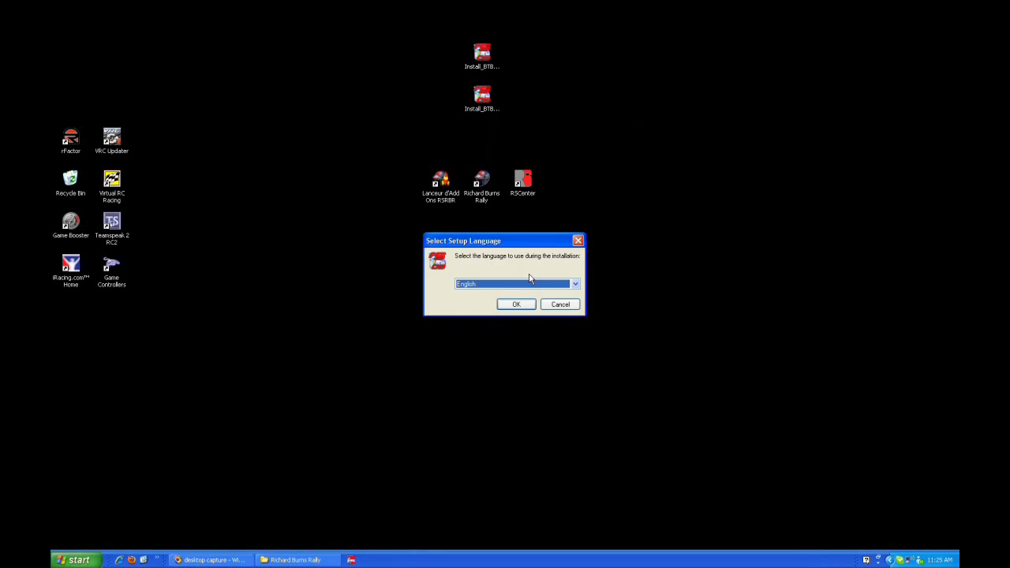
# Step: Install the BTB Stages 1 track pack in English into C:\Program Files\SCi Games\Richard Burns Rally
pyautogui.click(507, 284)
pyautogui.click(478, 307)
pyautogui.click(521, 304)
pyautogui.click(560, 387)
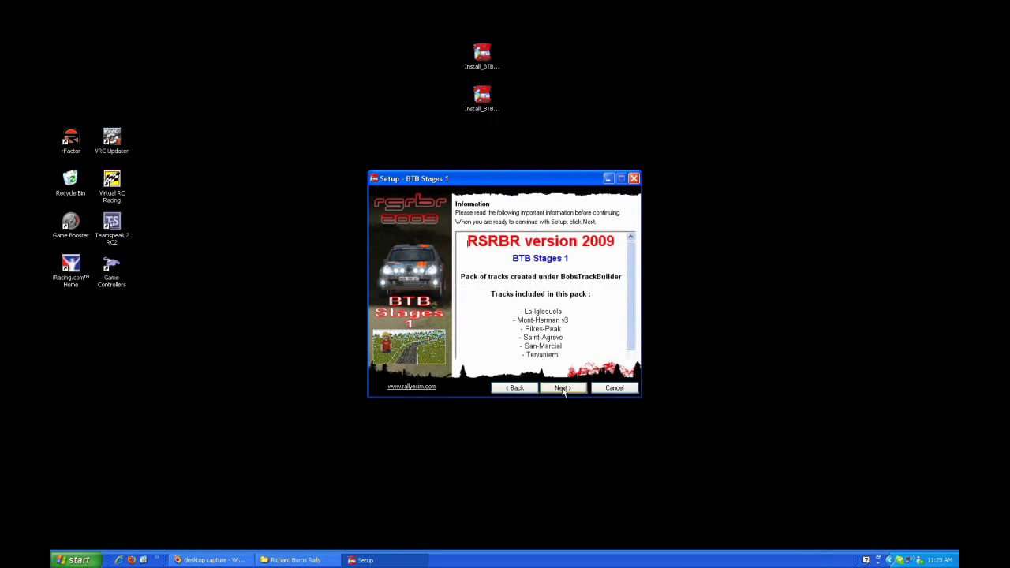
pyautogui.click(561, 387)
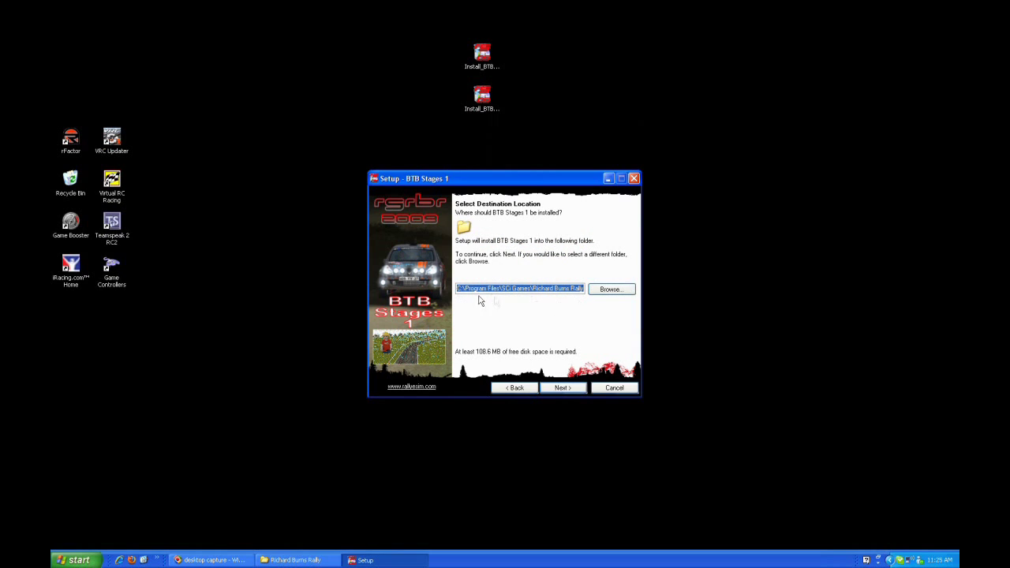
pyautogui.click(561, 387)
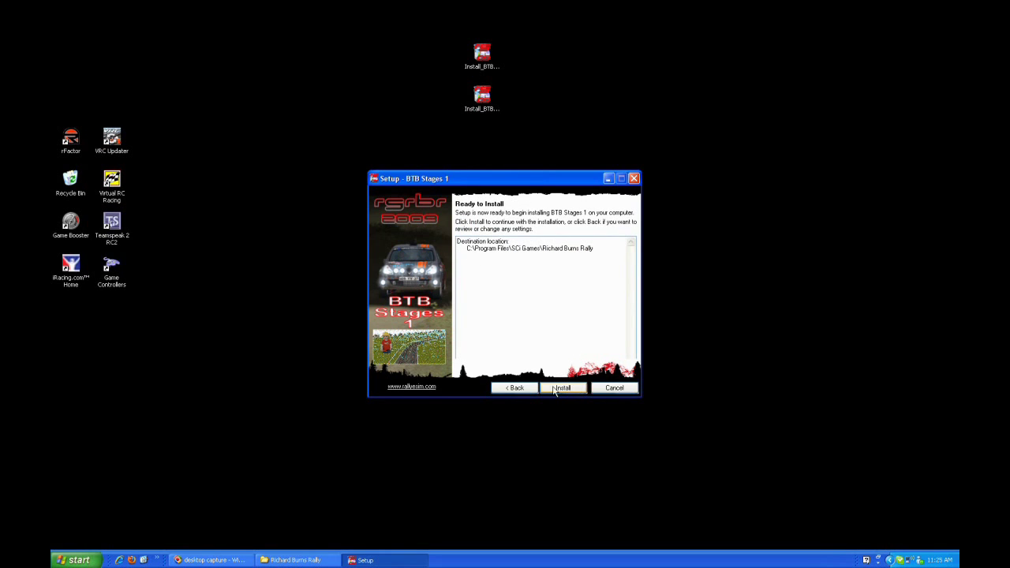
pyautogui.click(556, 388)
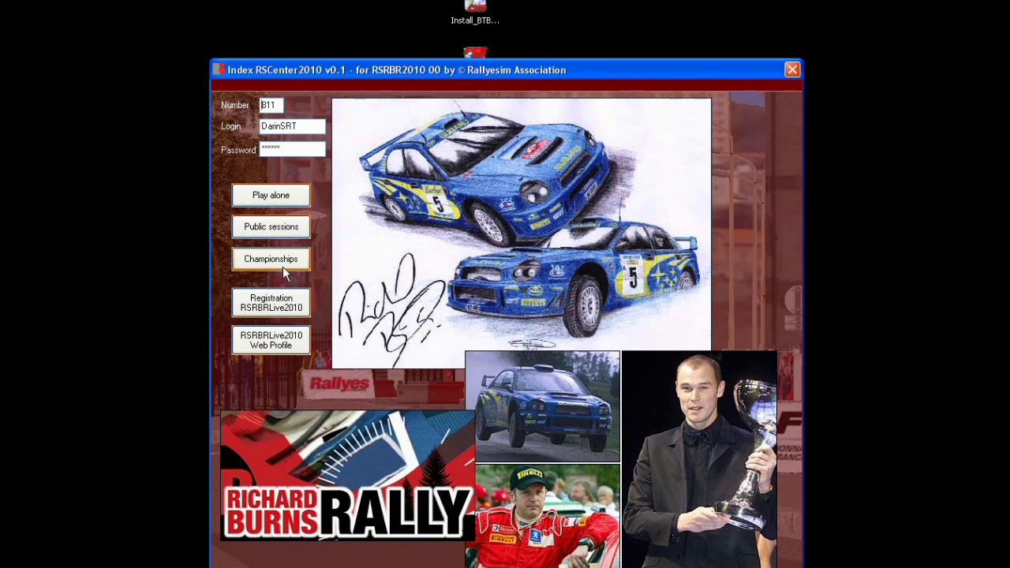
# Step: View the RSRBRLive2010 registration form in RSCenter and cancel it without registering
pyautogui.click(284, 307)
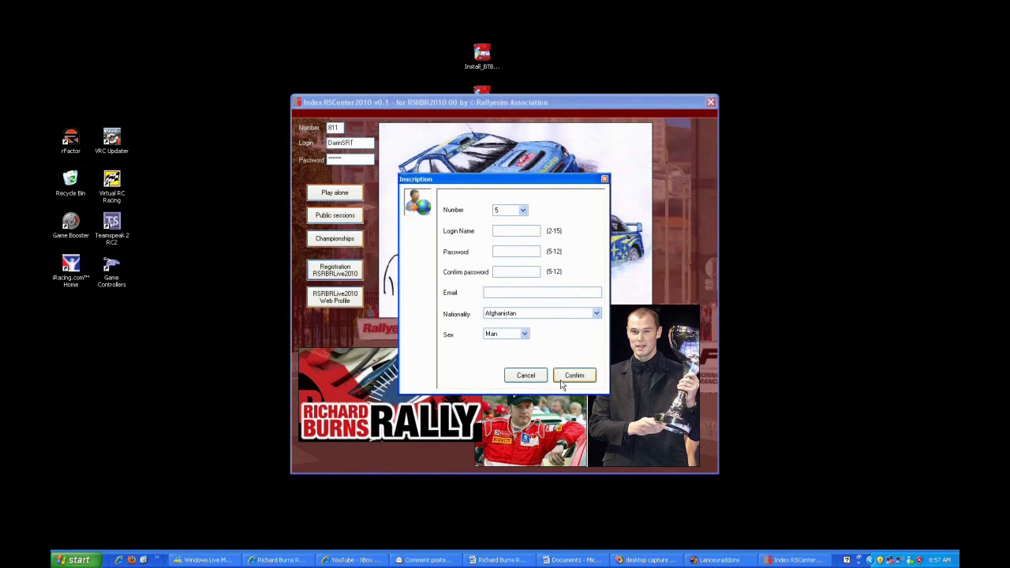
pyautogui.click(527, 372)
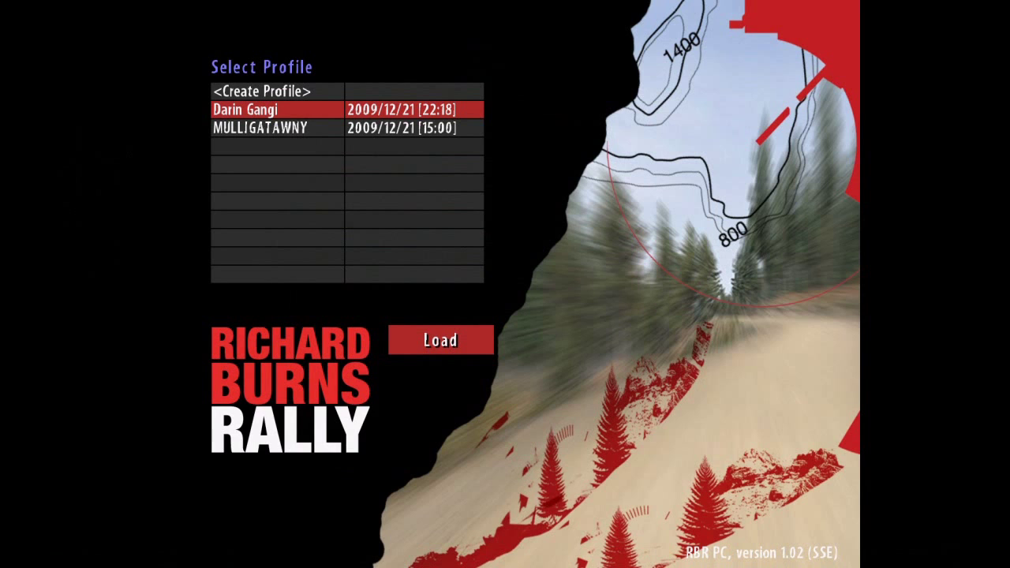
# Step: Load the driver profile saved on 2009/12/21 at 22:18 in Richard Burns Rally
pyautogui.press('Return')
pyautogui.press('Return')
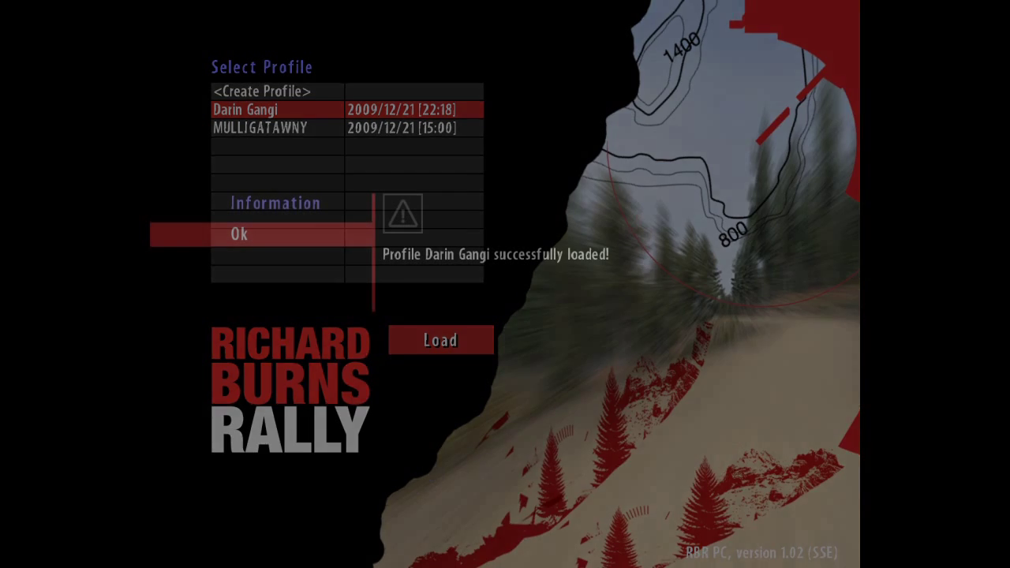
pyautogui.press('Return')
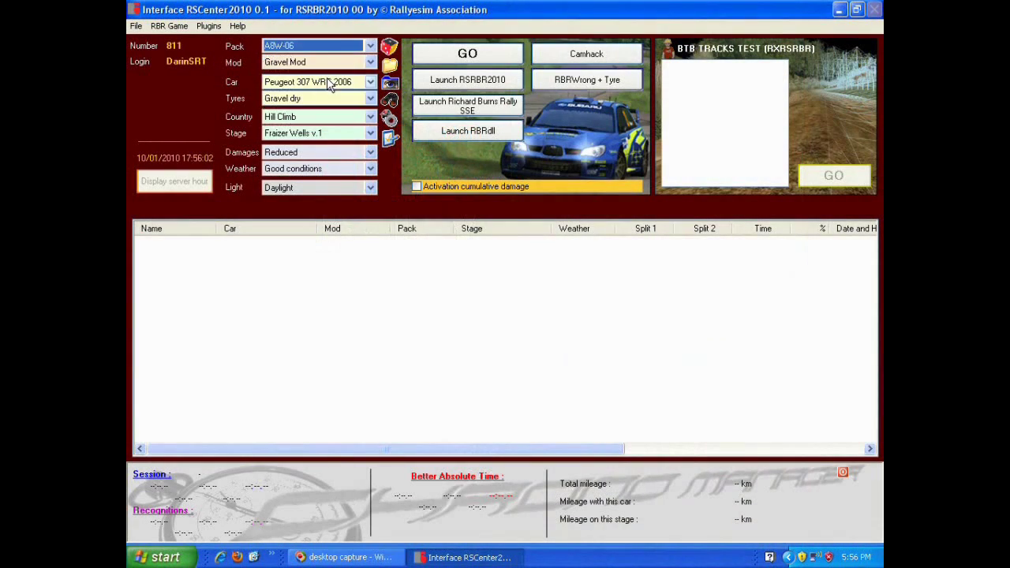
# Step: Configure solo play in RSCenter with Snow Mod, the F2000_14_2 pack and the Peugeot 205 GTI
pyautogui.click(315, 62)
pyautogui.click(315, 98)
pyautogui.click(371, 47)
pyautogui.moveTo(371, 71)
pyautogui.mouseDown()
pyautogui.moveTo(371, 127)
pyautogui.moveTo(370, 63)
pyautogui.moveTo(371, 88)
pyautogui.mouseUp()
pyautogui.click(331, 89)
pyautogui.click(371, 82)
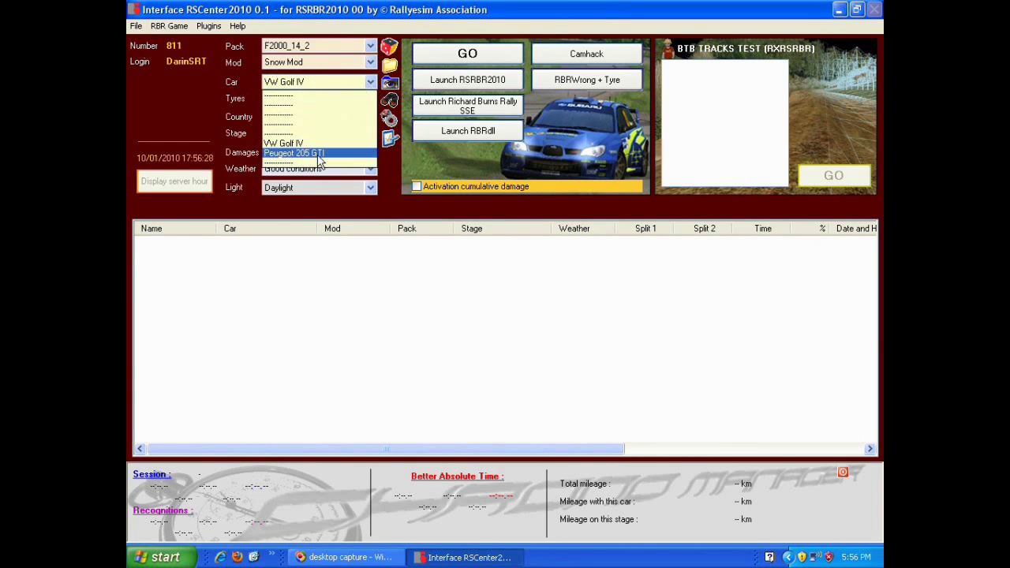
pyautogui.click(319, 153)
pyautogui.moveTo(389, 89)
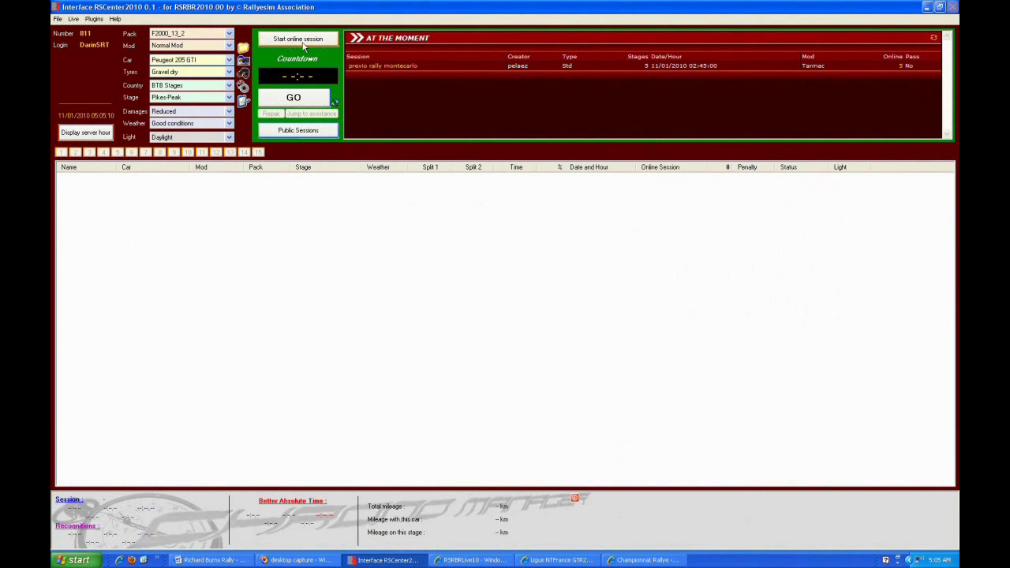
# Step: Try to enter the SRT Test session from the online public sessions list
pyautogui.click(300, 40)
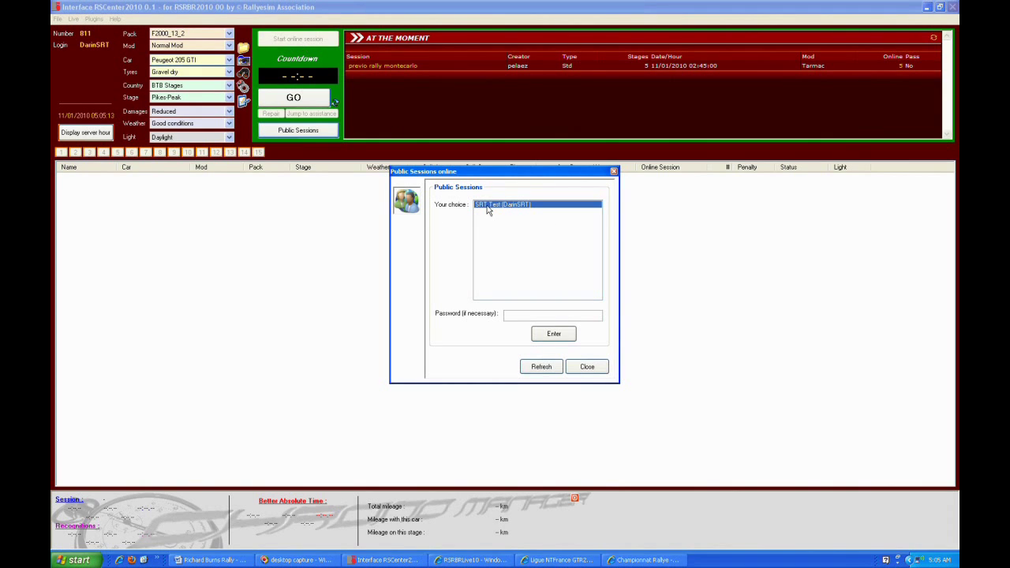
pyautogui.click(554, 336)
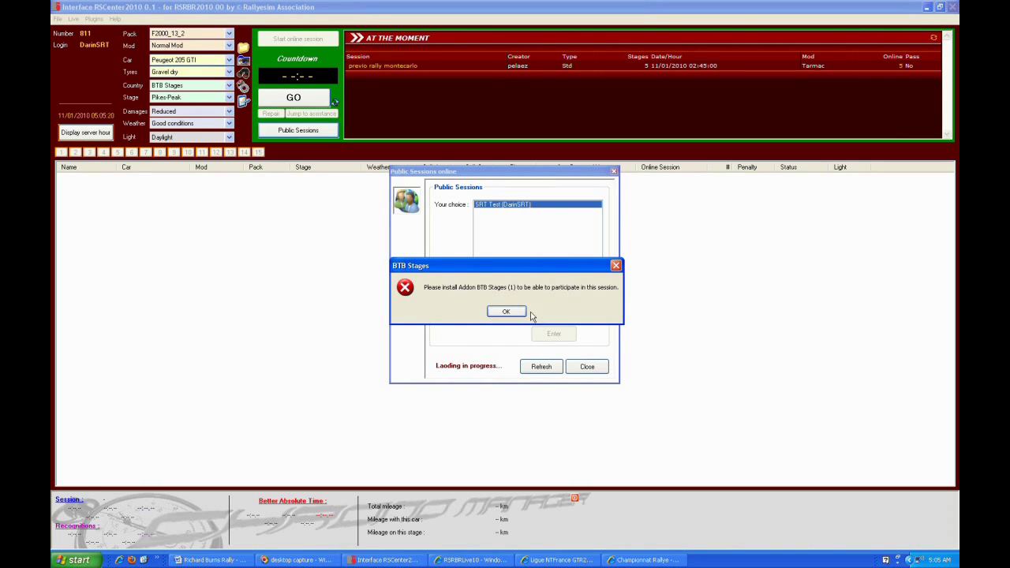
pyautogui.click(506, 312)
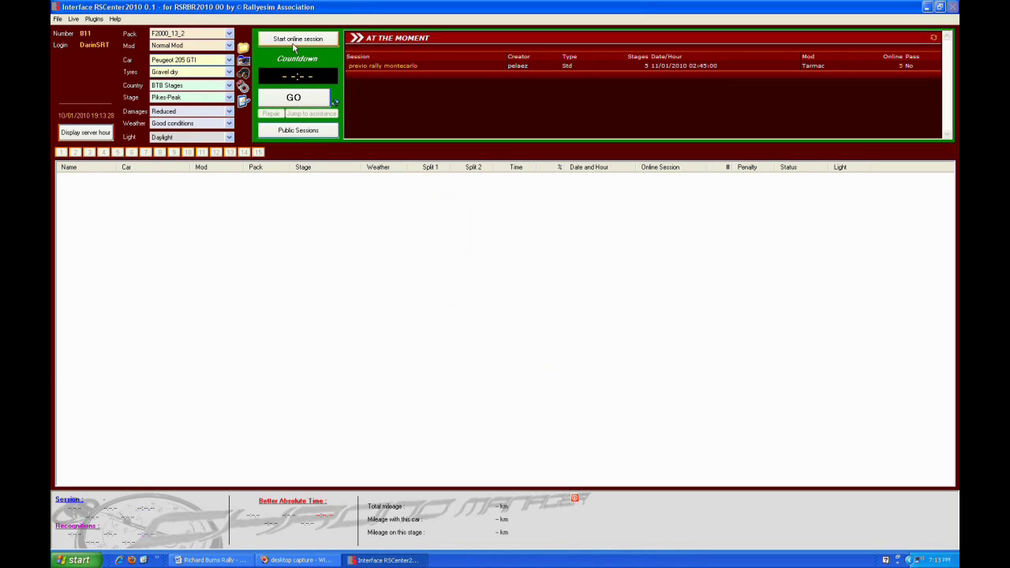
# Step: Try to start an online session, letting RSCenter change the computer's clock to the server hour
pyautogui.click(294, 43)
pyautogui.click(480, 313)
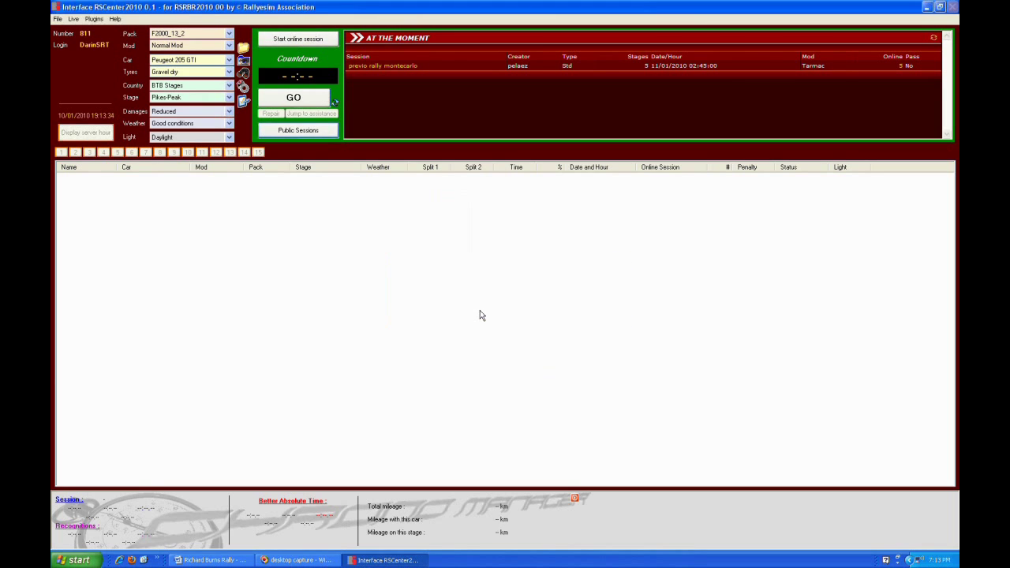
pyautogui.click(486, 316)
pyautogui.click(505, 314)
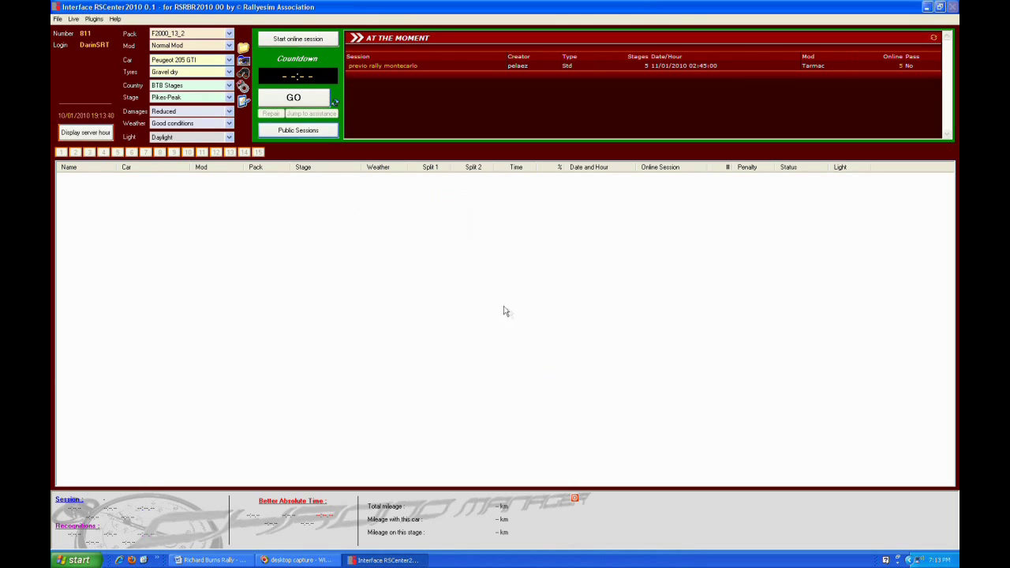
pyautogui.click(297, 38)
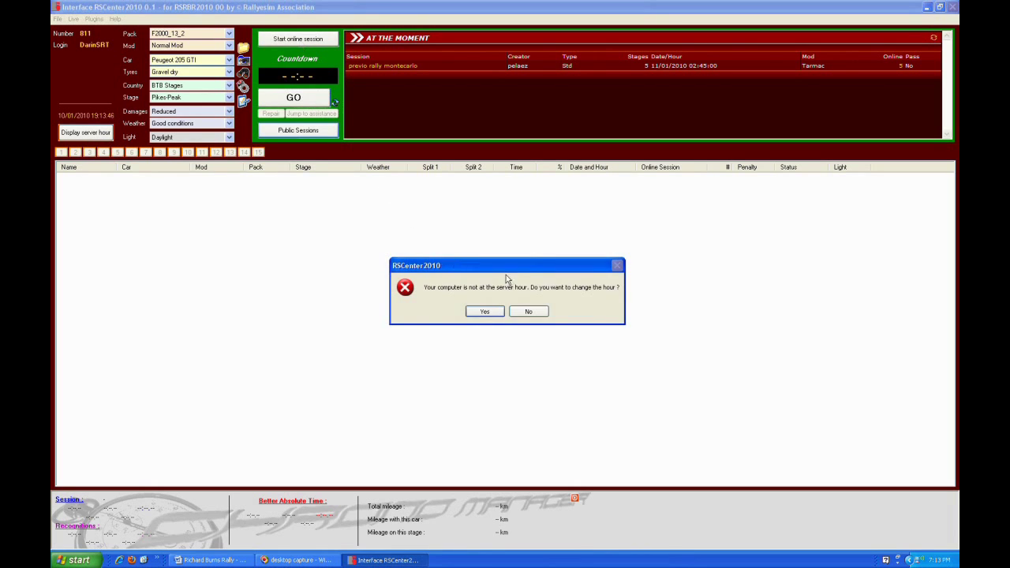
pyautogui.click(489, 317)
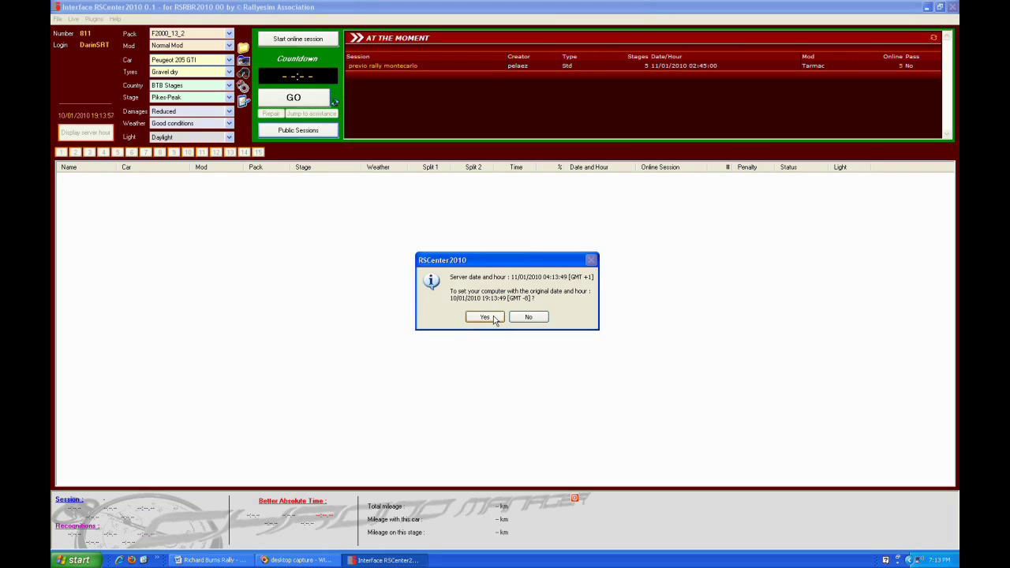
pyautogui.click(486, 316)
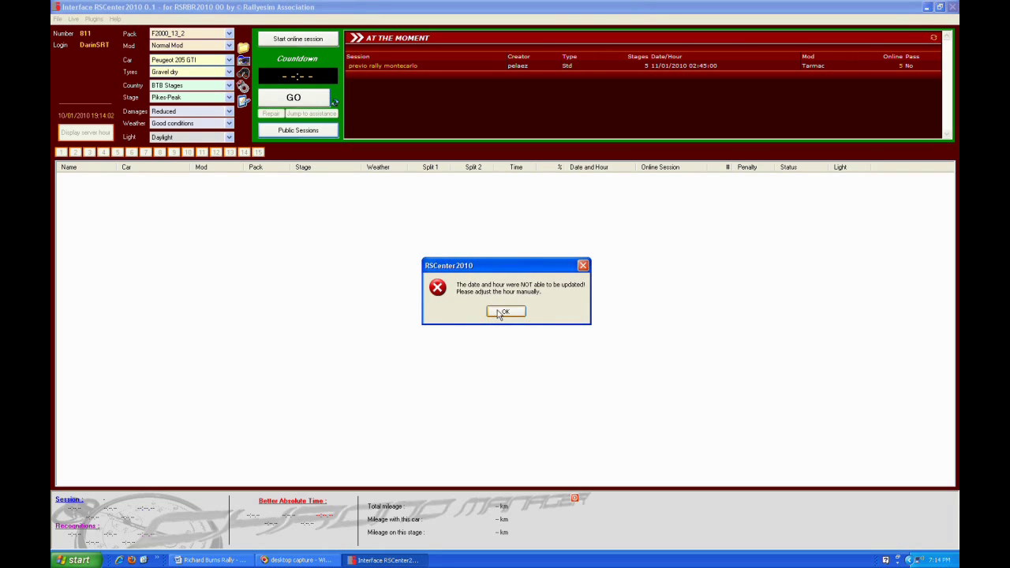
pyautogui.click(499, 314)
# Step: Switch the computer's clock to the GMT +1 server hour, check the online public sessions list and close it
pyautogui.click(57, 18)
pyautogui.click(75, 24)
pyautogui.click(425, 235)
pyautogui.scroll(-2, 410, 268)
pyautogui.click(410, 264)
pyautogui.click(650, 397)
pyautogui.click(245, 102)
pyautogui.click(480, 312)
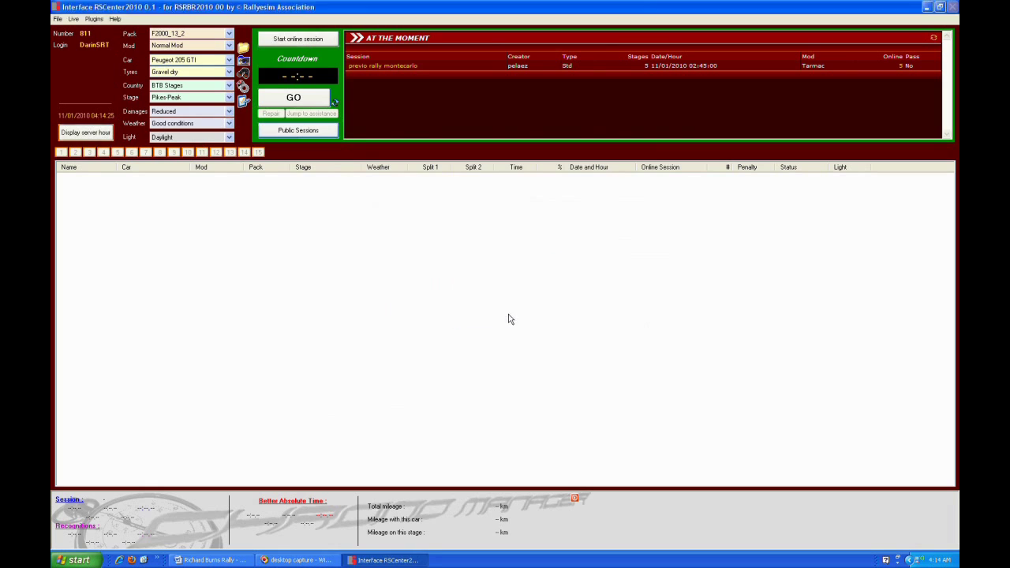
pyautogui.click(508, 312)
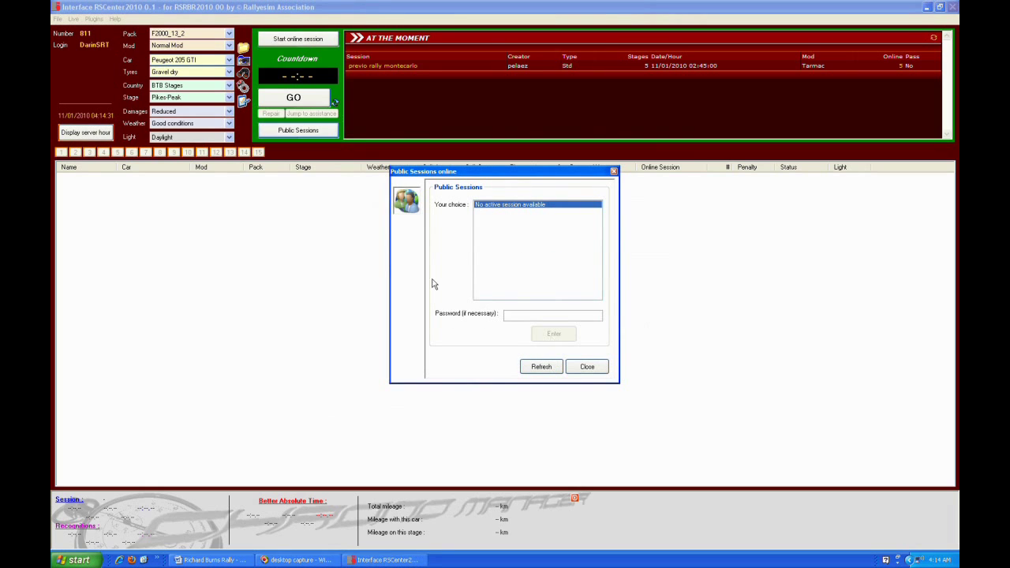
pyautogui.click(584, 368)
# Step: Try to launch the rally and open the RSRBRLive public sessions web page
pyautogui.click(294, 98)
pyautogui.click(506, 311)
pyautogui.click(297, 130)
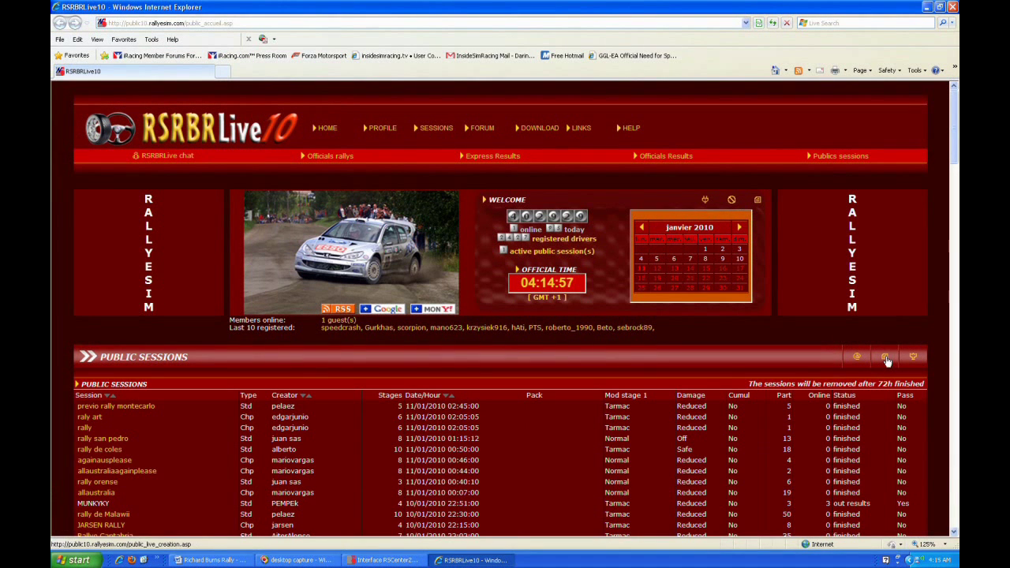
pyautogui.click(698, 360)
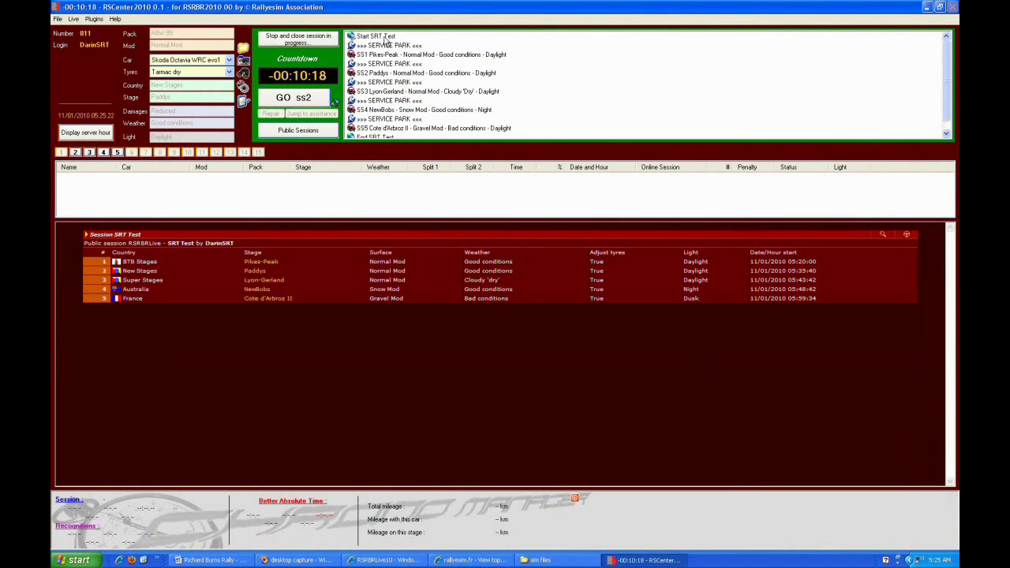
# Step: Examine the first service park entry of the SRT Test session and the cars available for it
pyautogui.moveTo(386, 41)
pyautogui.mouseDown()
pyautogui.moveTo(391, 69)
pyautogui.moveTo(386, 38)
pyautogui.moveTo(387, 47)
pyautogui.mouseUp()
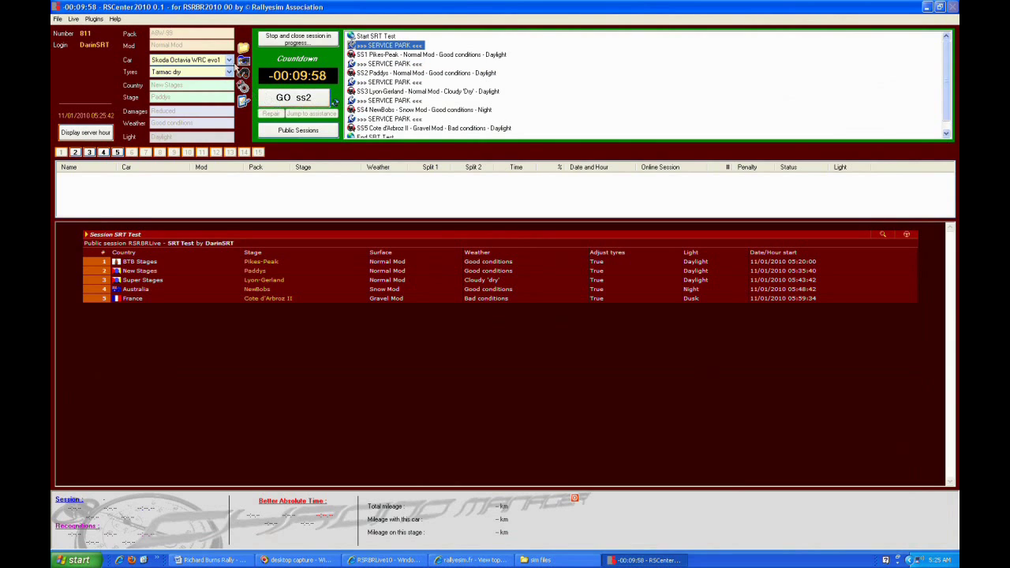
pyautogui.click(229, 60)
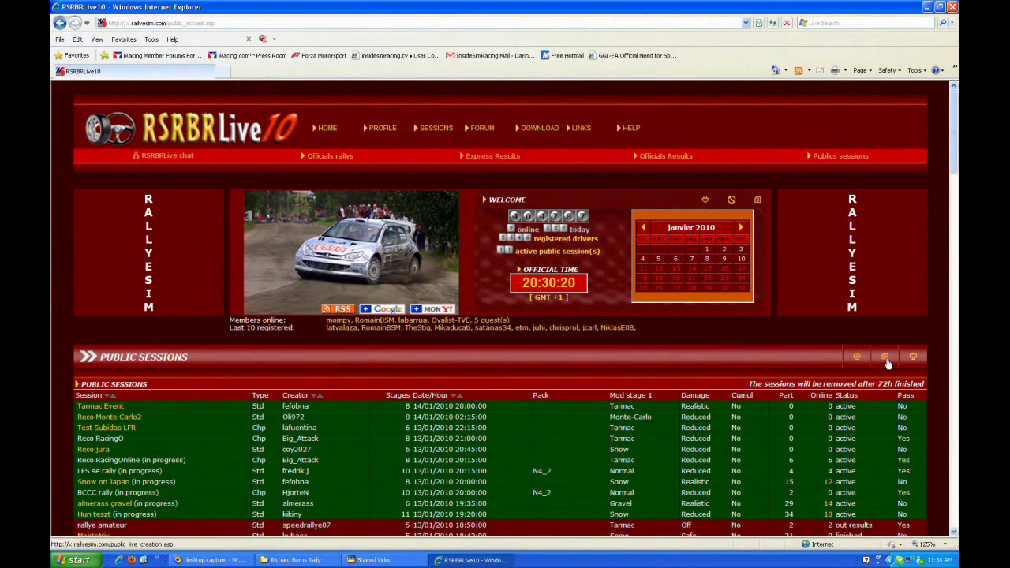
# Step: Start creating a public session named SRT Test with the A8W-99 pack and a start hour of 05:10:00
pyautogui.click(888, 361)
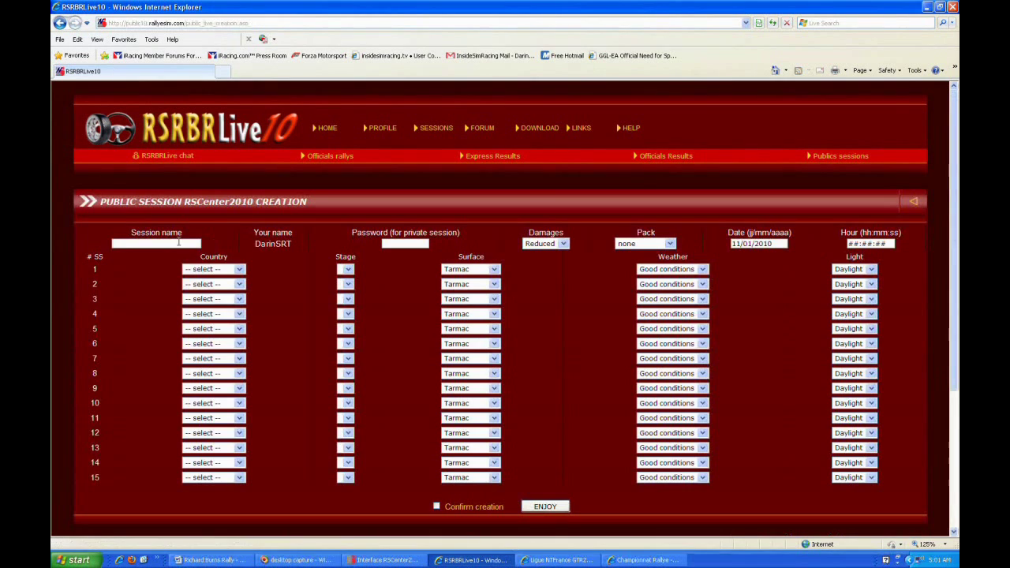
pyautogui.write('SRT Test')
pyautogui.click(645, 243)
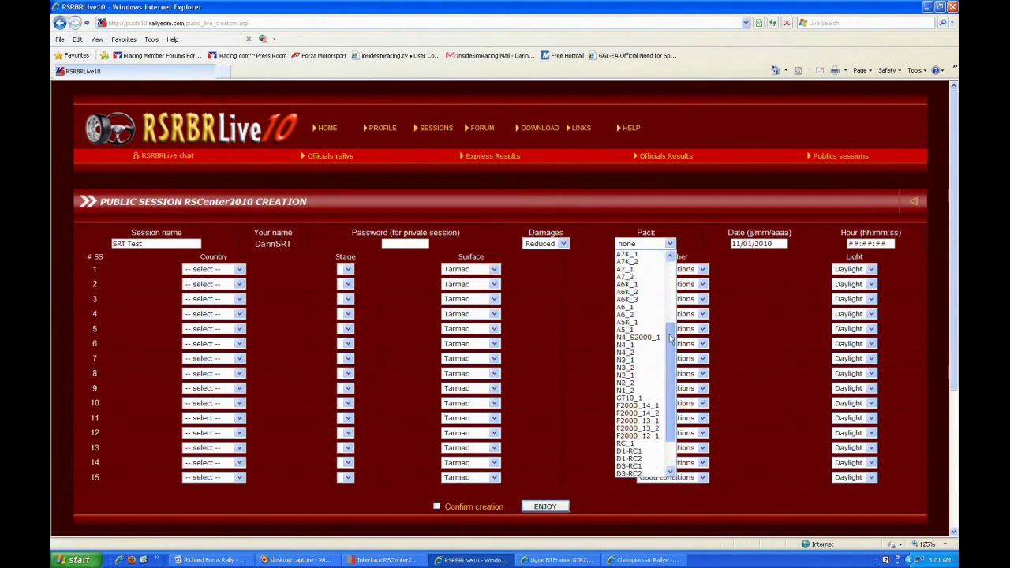
pyautogui.click(645, 339)
pyautogui.click(781, 243)
pyautogui.press('Tab')
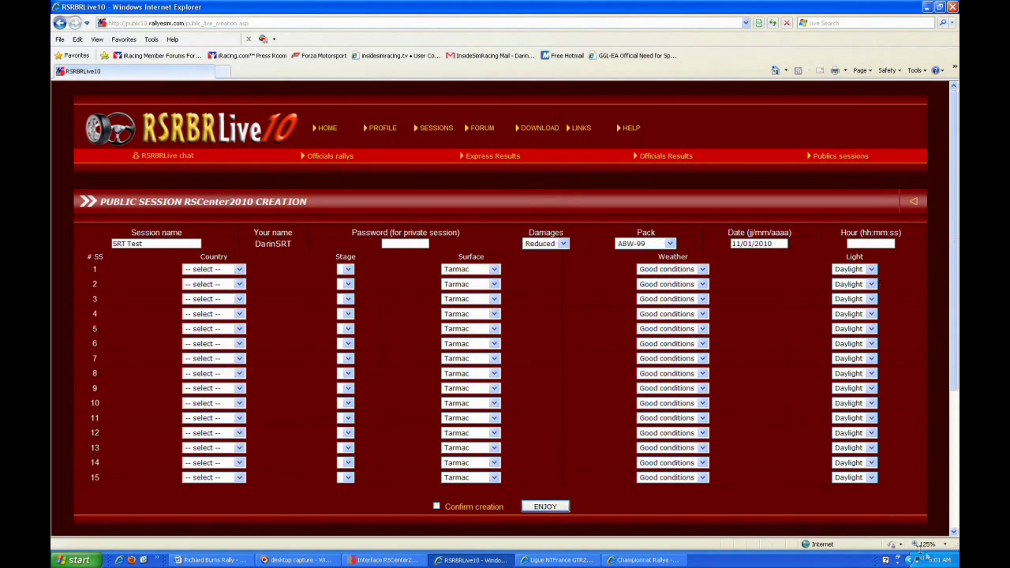
pyautogui.write('05:10:00')
# Step: Set the country of the session's first special stage to BTB Stages
pyautogui.click(237, 269)
pyautogui.click(212, 354)
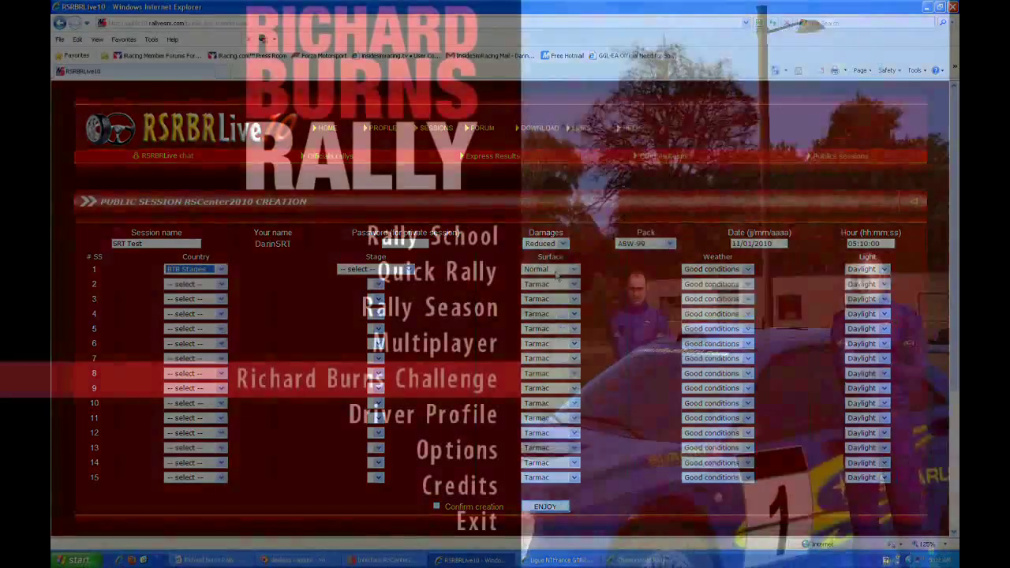